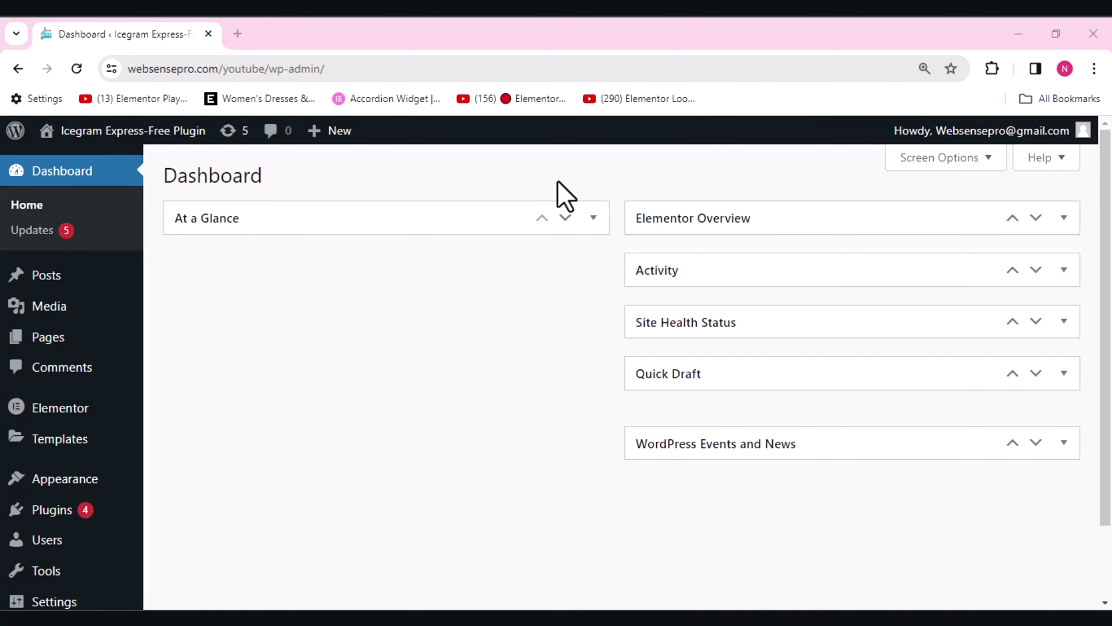
# On the Add New Plugin page, search the plugin directory for 'icegram express'.
pyautogui.moveTo(43, 523)
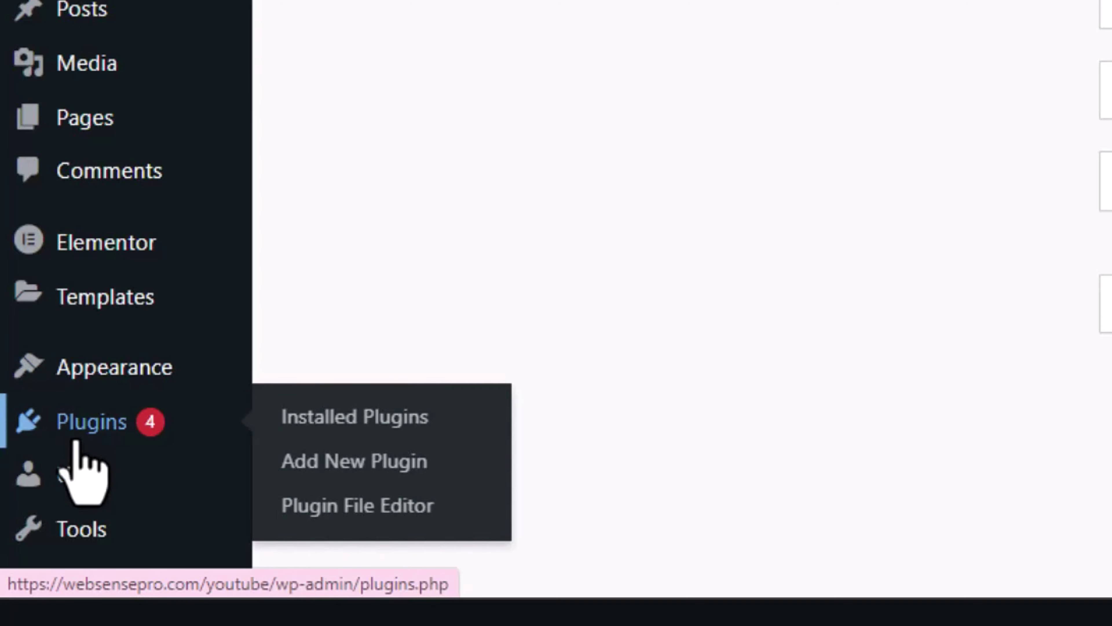
pyautogui.click(396, 461)
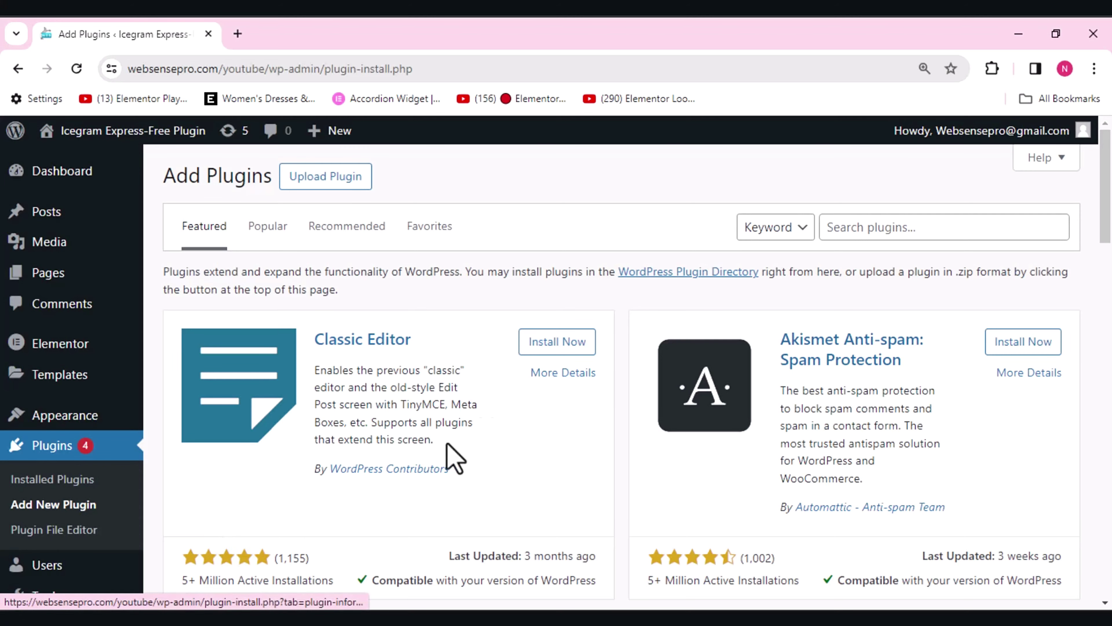
pyautogui.click(967, 237)
pyautogui.write('icegr')
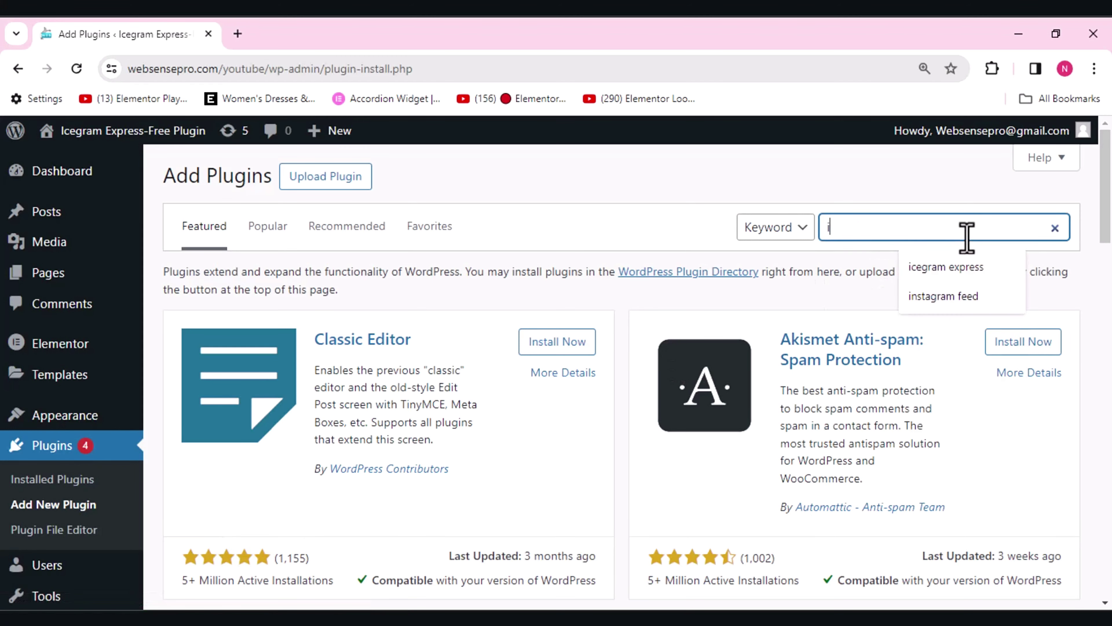
pyautogui.write('am ex')
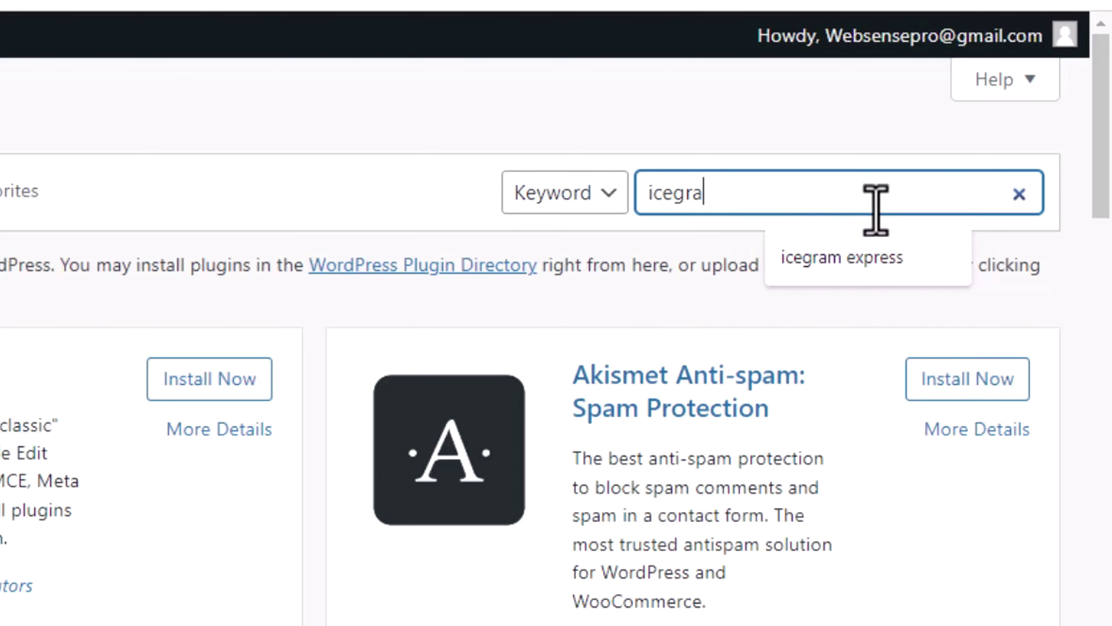
pyautogui.write('press')
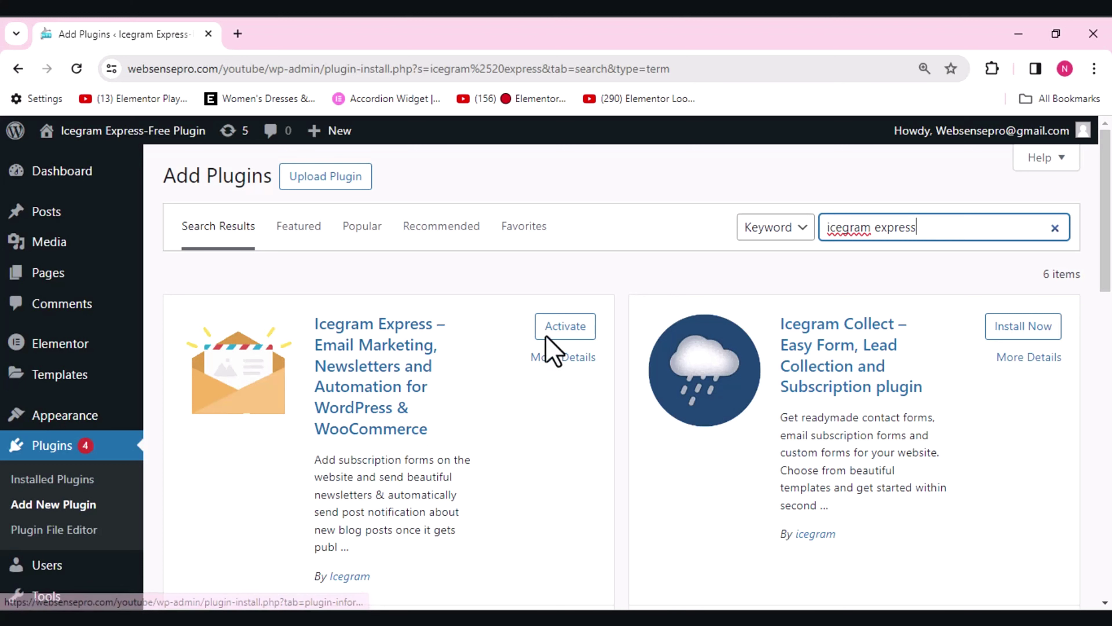
# Activate Icegram Express, review the Installed Plugins list, and go to its new dashboard.
pyautogui.click(564, 333)
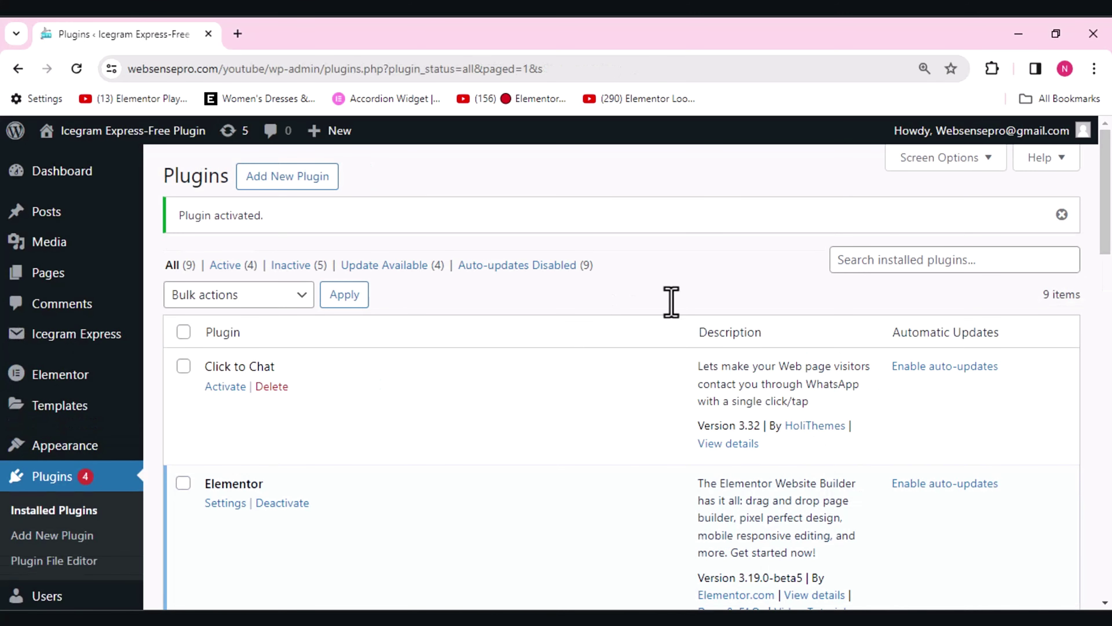
pyautogui.moveTo(1110, 201); pyautogui.dragTo(1110, 309)
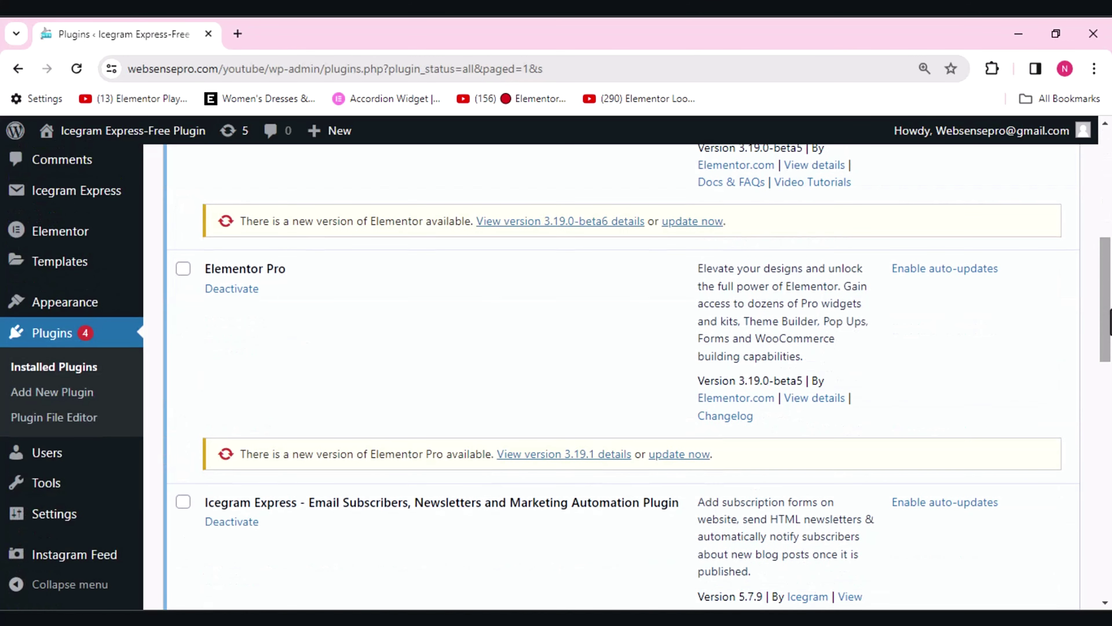
pyautogui.scroll(-1, 937, 392)
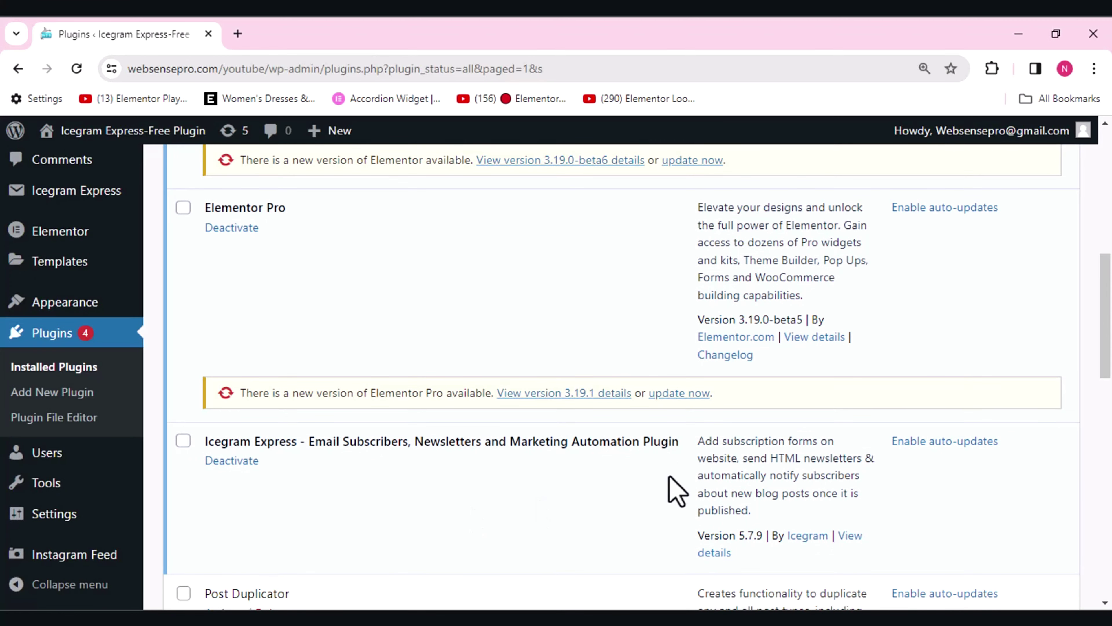
pyautogui.moveTo(1107, 313); pyautogui.dragTo(1106, 186)
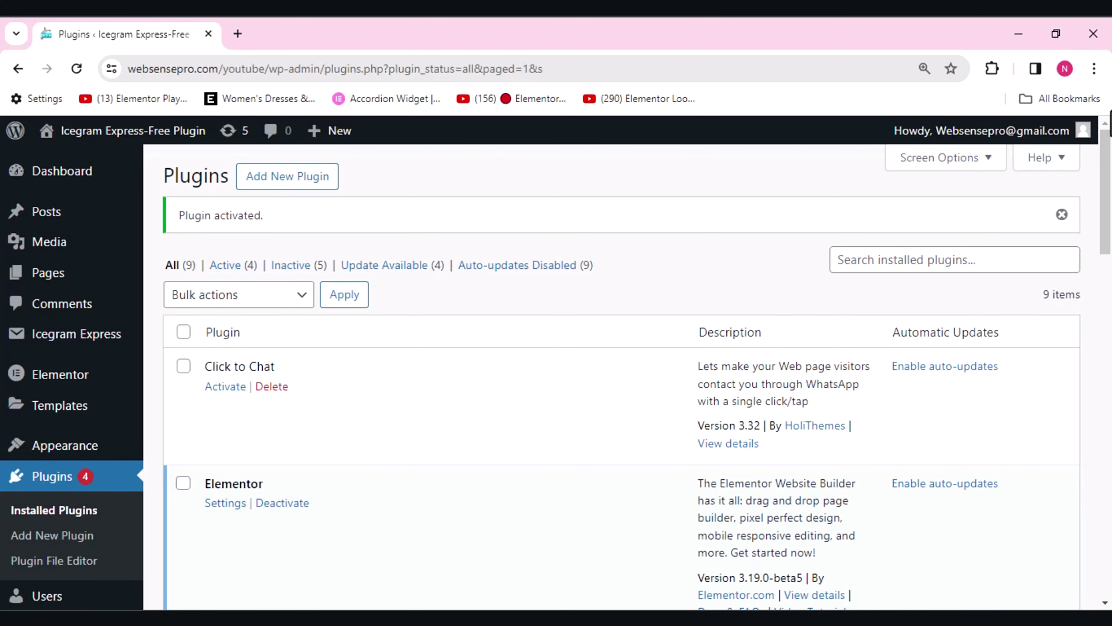
pyautogui.moveTo(122, 353)
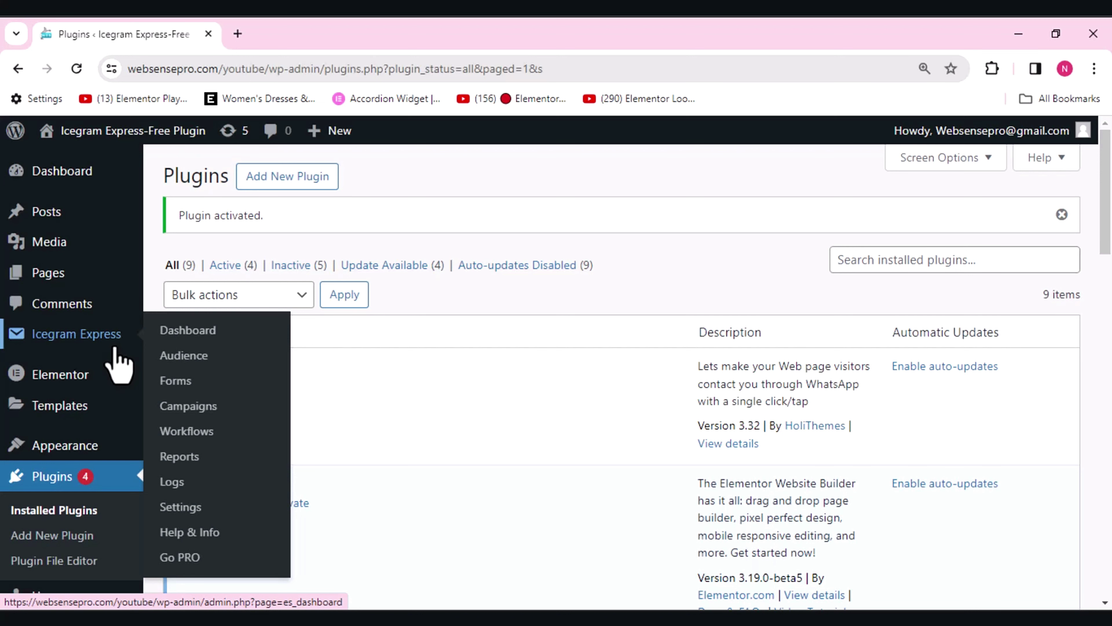
pyautogui.click(181, 338)
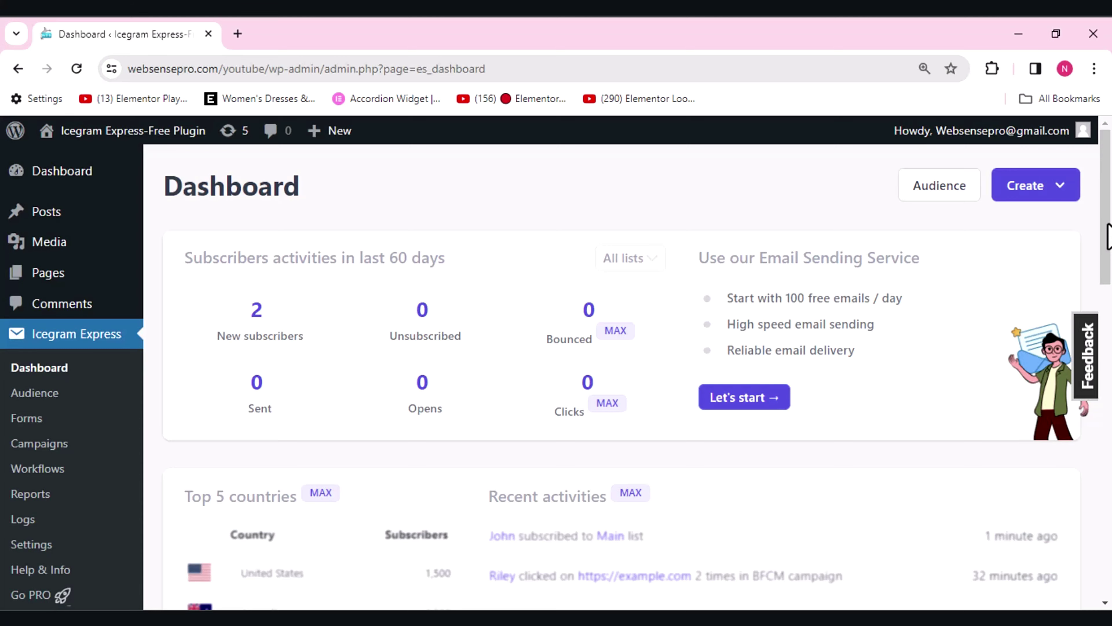
# Scroll through the dashboard's subscriber activity, top countries, recent activities and recent campaigns panels.
pyautogui.scroll(-5, 1108, 237)
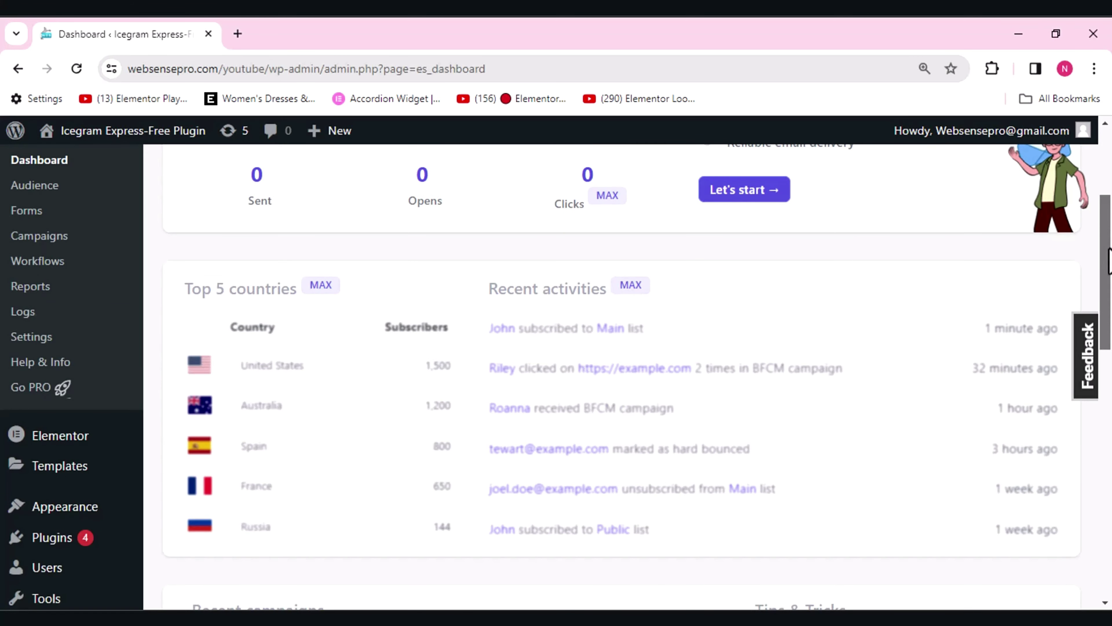
pyautogui.scroll(-1, 556, 377)
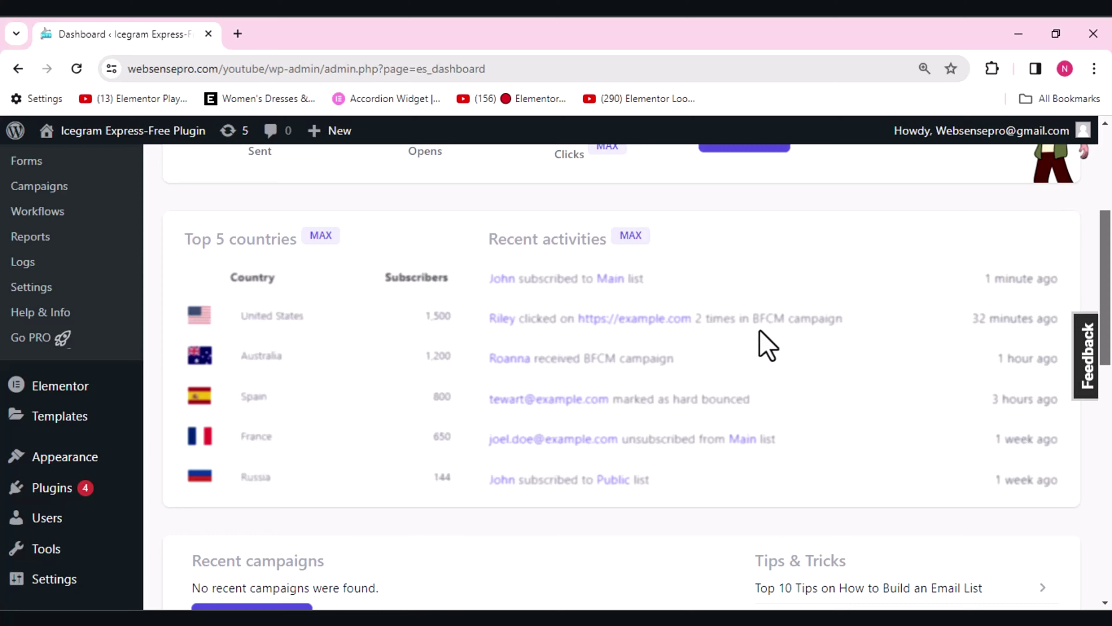
pyautogui.scroll(-5, 769, 346)
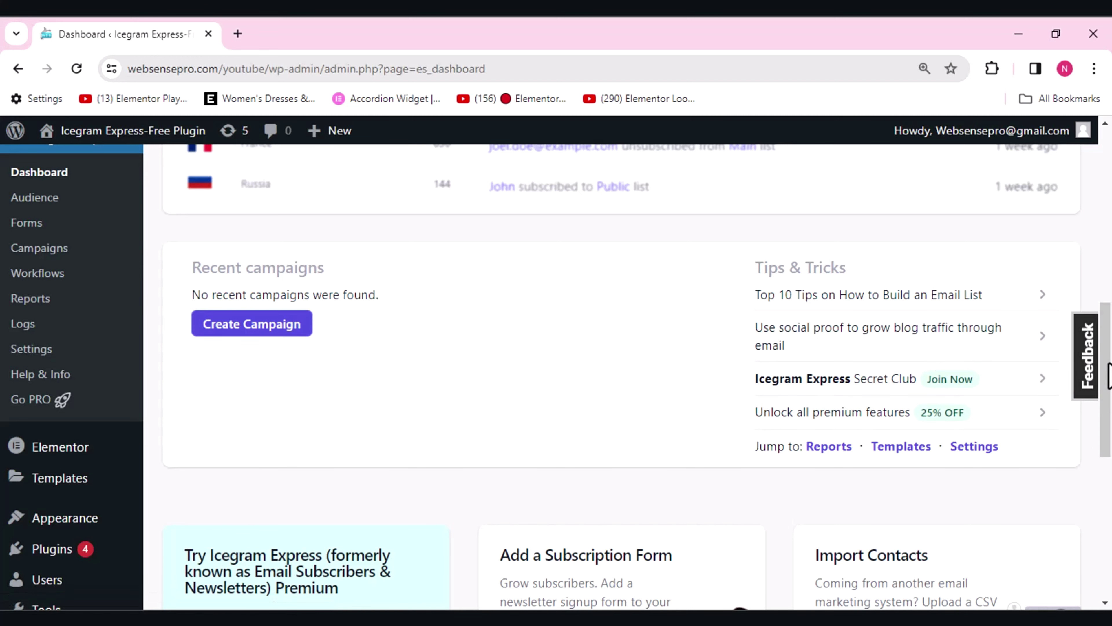
pyautogui.moveTo(1109, 373); pyautogui.dragTo(1109, 477)
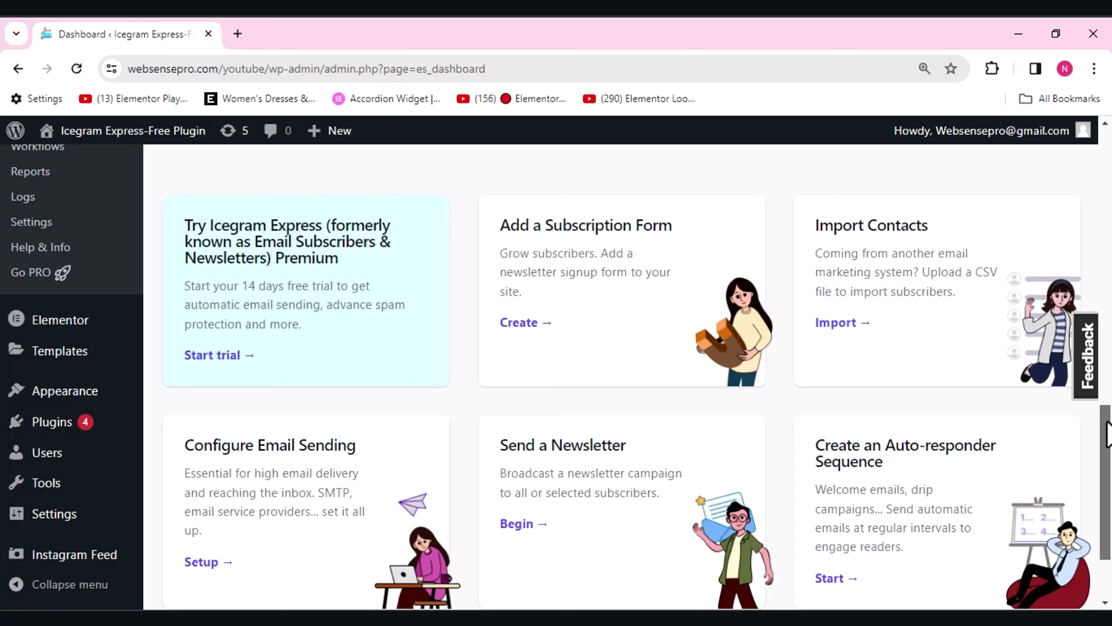
pyautogui.moveTo(1106, 428); pyautogui.dragTo(1108, 463)
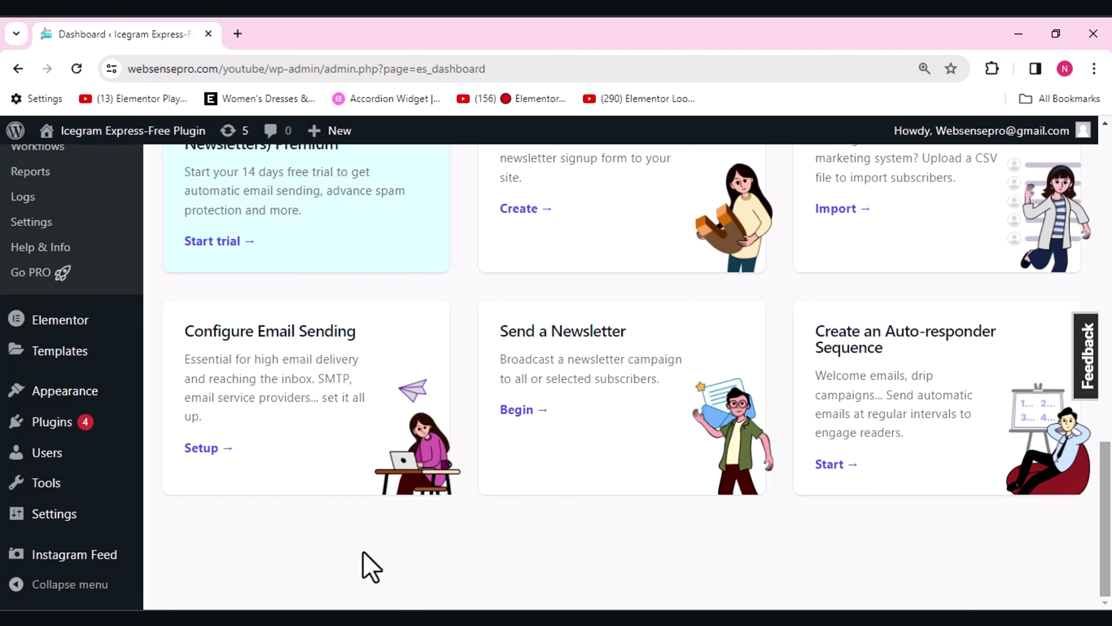
pyautogui.scroll(2, 371, 567)
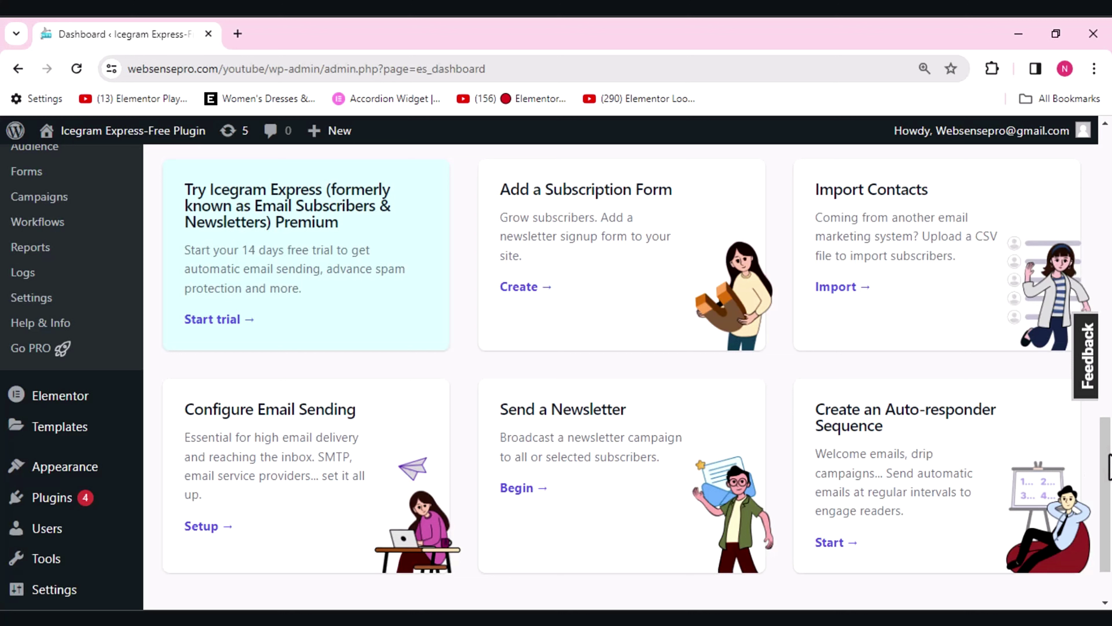
pyautogui.moveTo(1110, 466); pyautogui.dragTo(1110, 418)
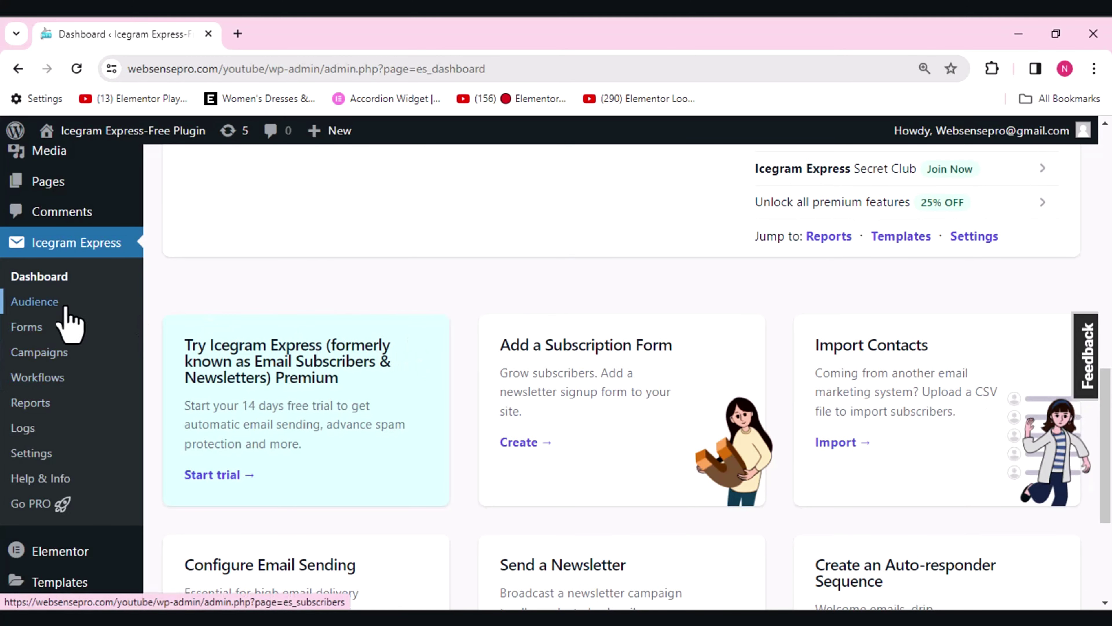
pyautogui.click(37, 307)
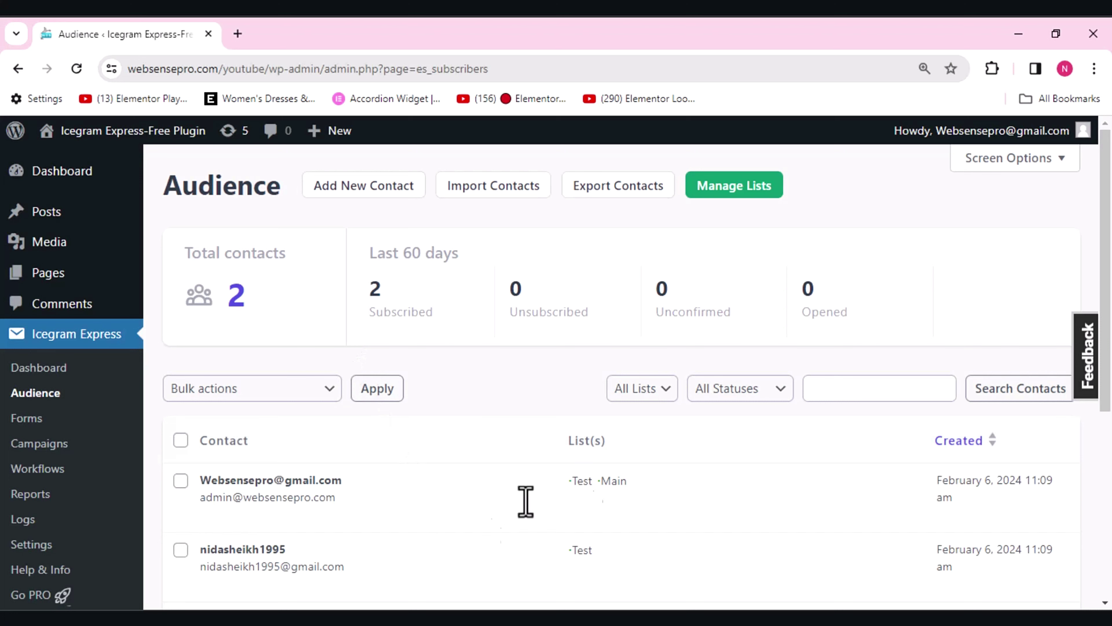
pyautogui.moveTo(1108, 331)
pyautogui.mouseDown()
pyautogui.moveTo(1110, 481)
pyautogui.moveTo(1110, 332)
pyautogui.mouseUp()
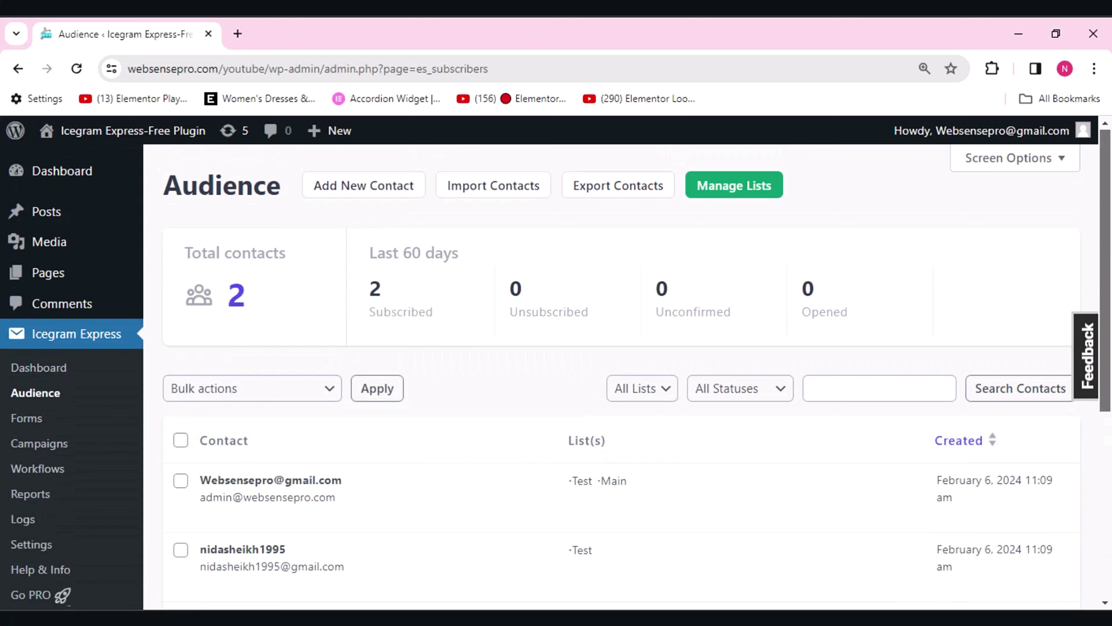
pyautogui.click(26, 419)
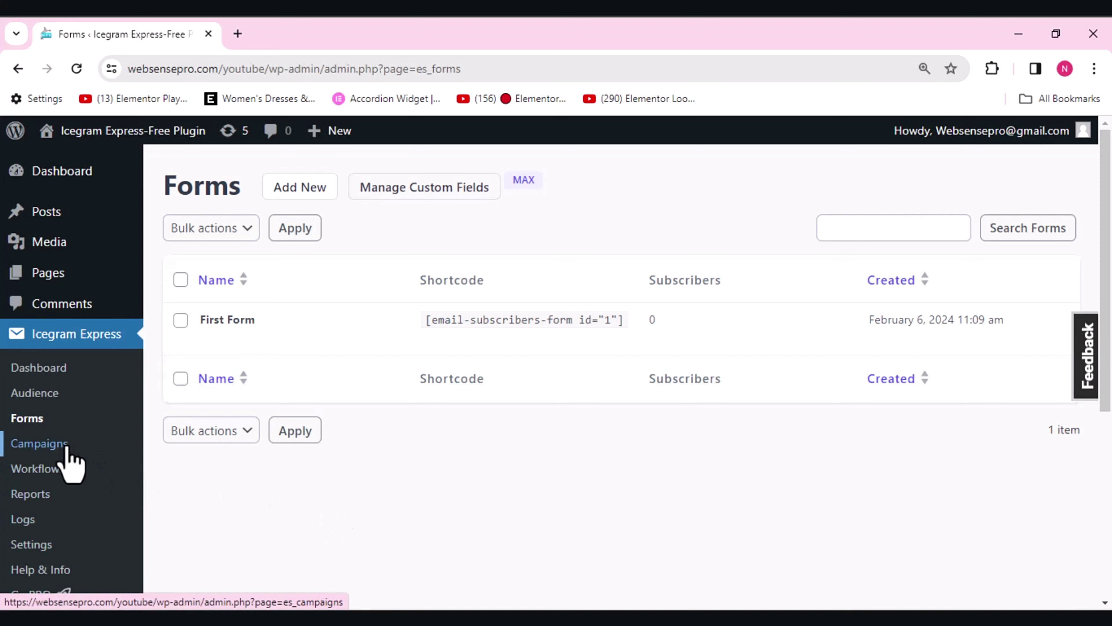
# Go to the Icegram Express Campaigns page from the sidebar.
pyautogui.click(39, 443)
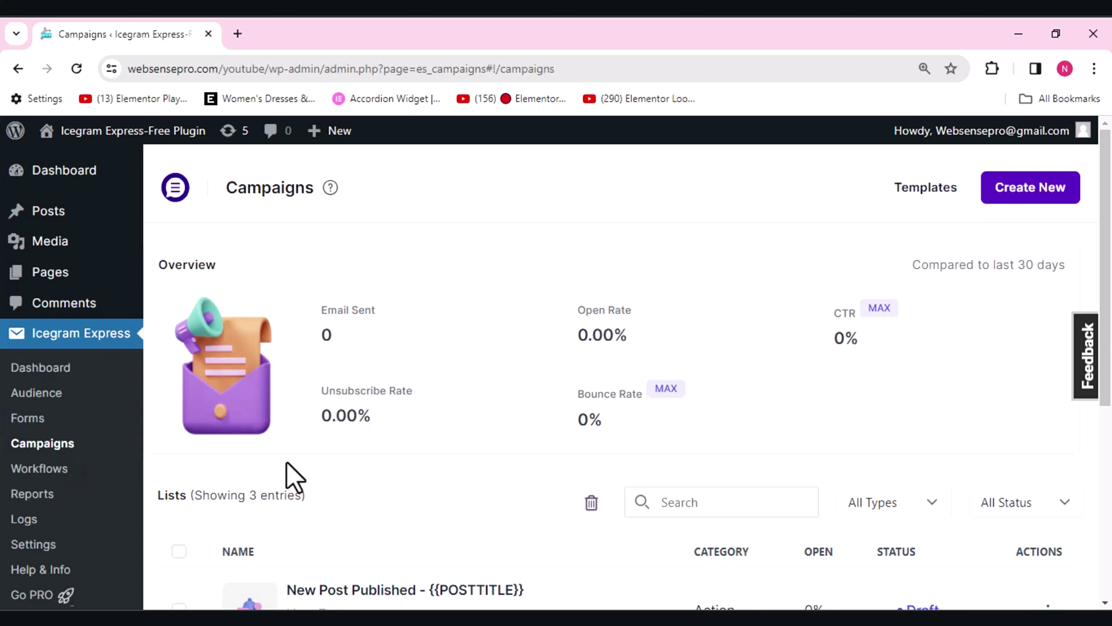
# Look over the campaign stats and the three campaigns, then go to Workflows.
pyautogui.moveTo(1110, 263); pyautogui.dragTo(1110, 302)
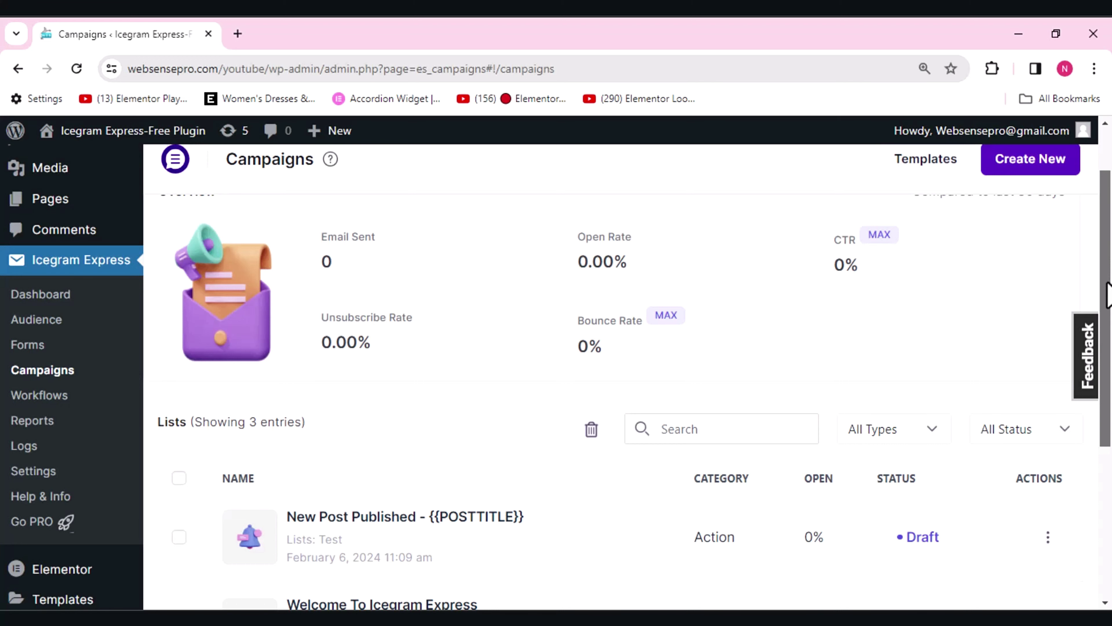
pyautogui.moveTo(1109, 298); pyautogui.dragTo(1110, 260)
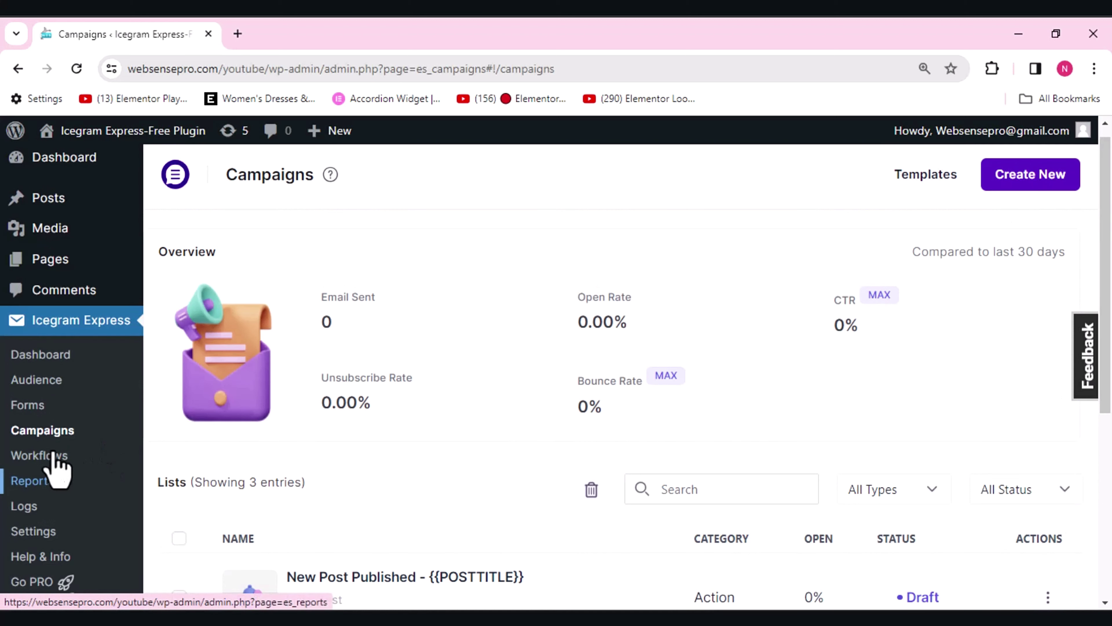
pyautogui.click(41, 456)
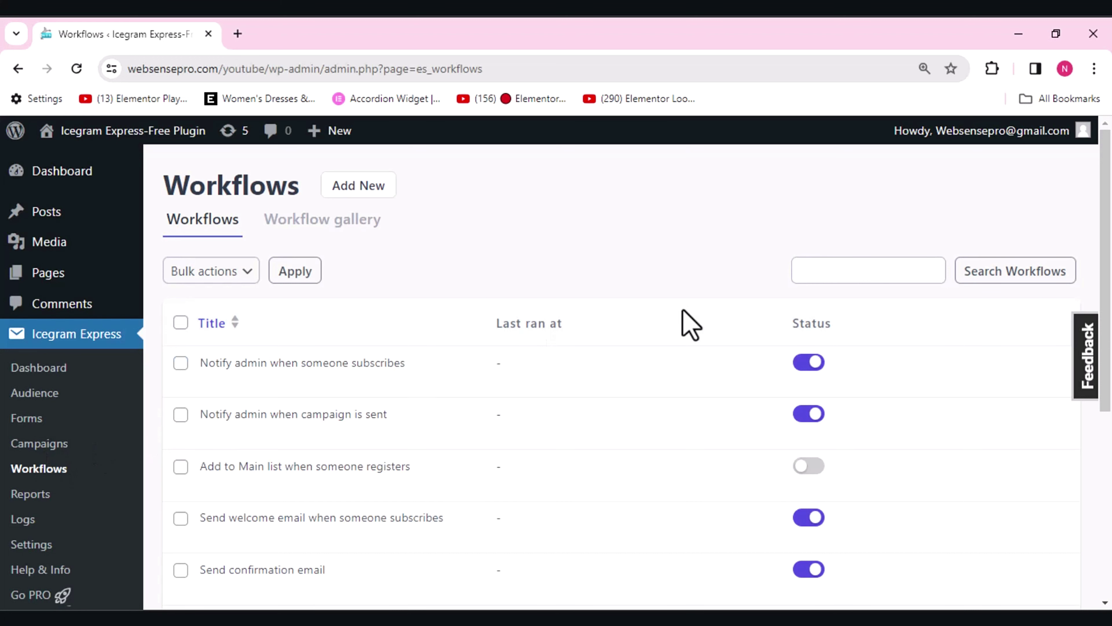
# Scroll through the five workflows and their on/off status, then go to Reports.
pyautogui.scroll(-2, 556, 369)
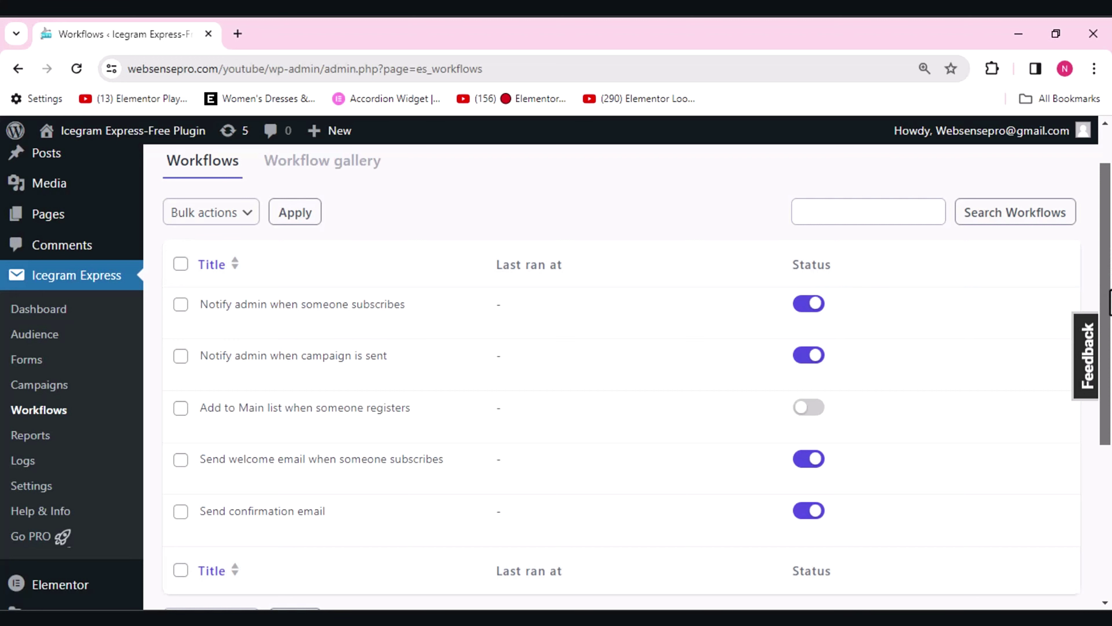
pyautogui.moveTo(1110, 302); pyautogui.dragTo(1110, 369)
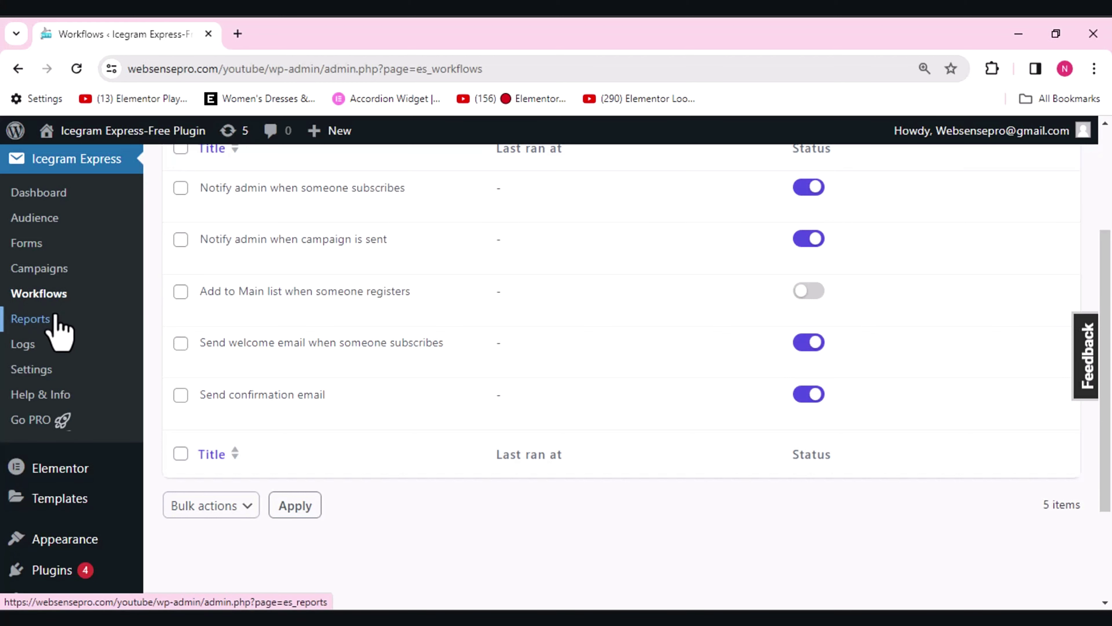
pyautogui.click(29, 319)
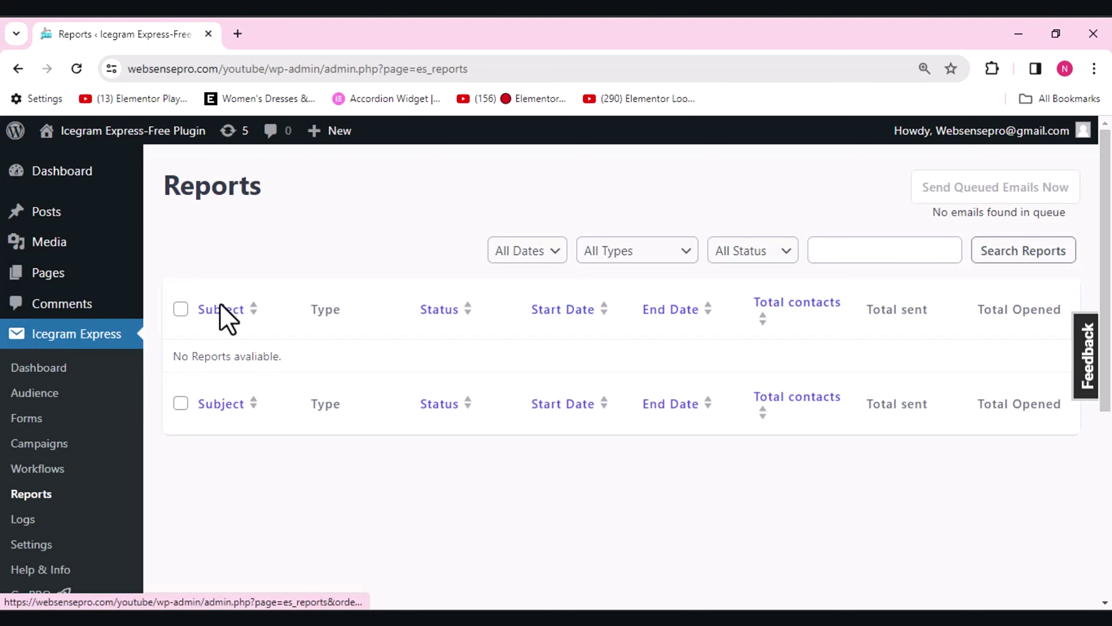
# Scroll down the empty Reports table, then go to the Logs page.
pyautogui.moveTo(1106, 263); pyautogui.dragTo(1106, 359)
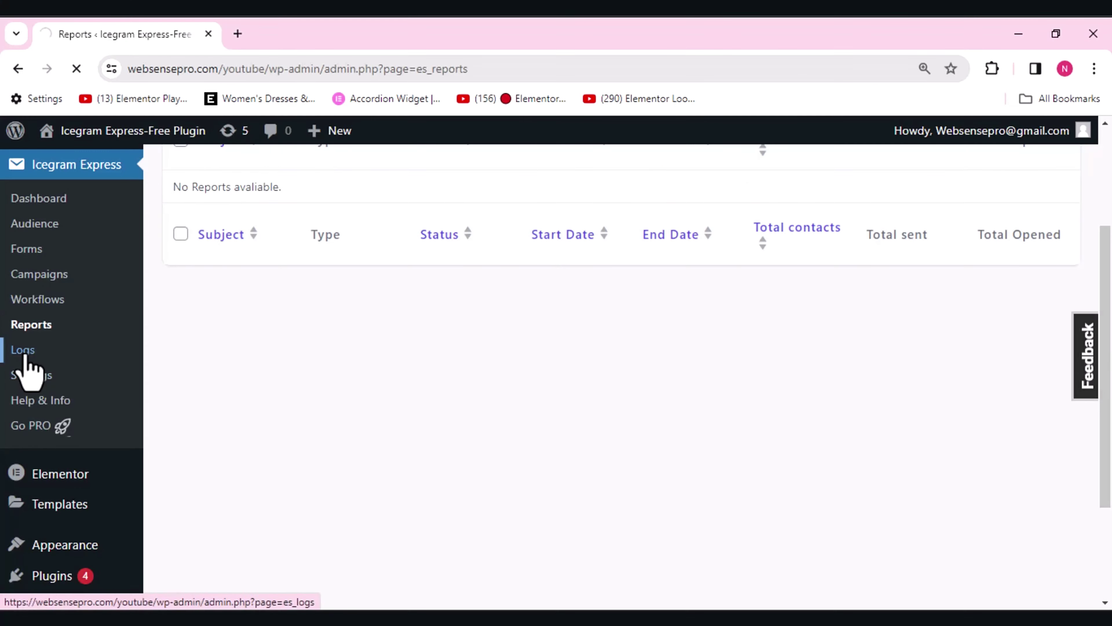
pyautogui.click(33, 328)
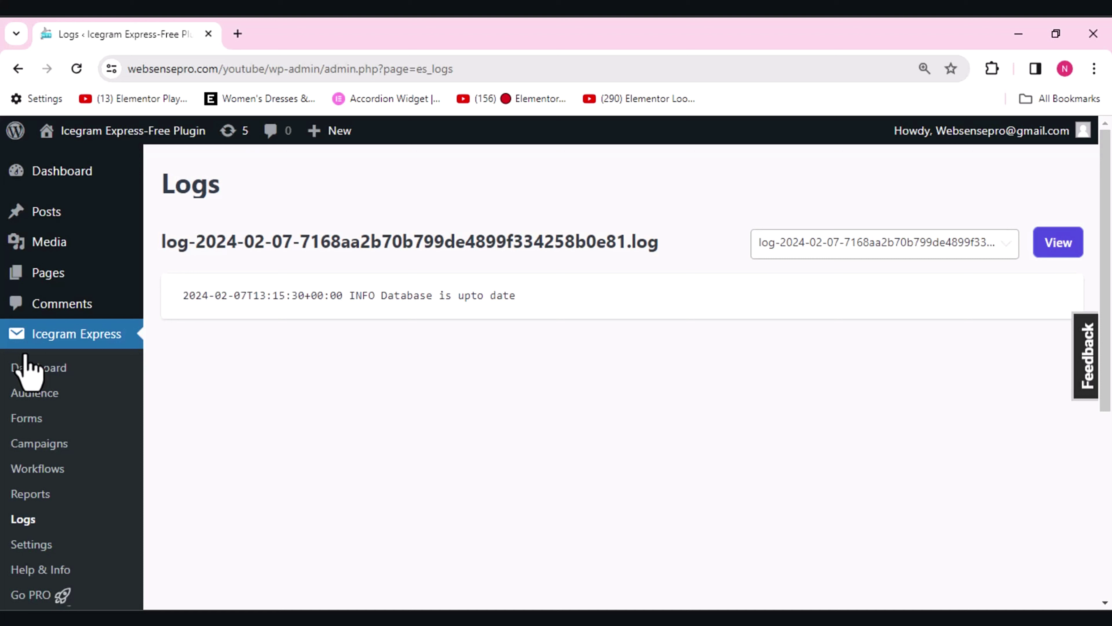
# Go to the Icegram Express Settings page after viewing the database-up-to-date log.
pyautogui.click(32, 547)
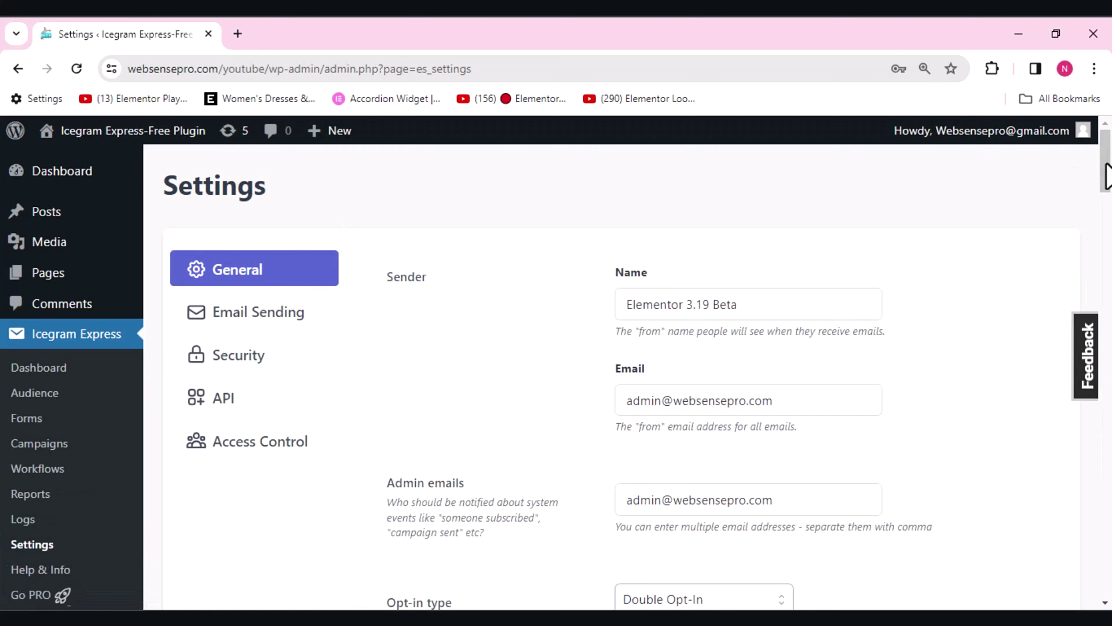
# Look over the General sender, opt-in and image size settings, then go to Go PRO.
pyautogui.moveTo(1106, 176); pyautogui.dragTo(1106, 218)
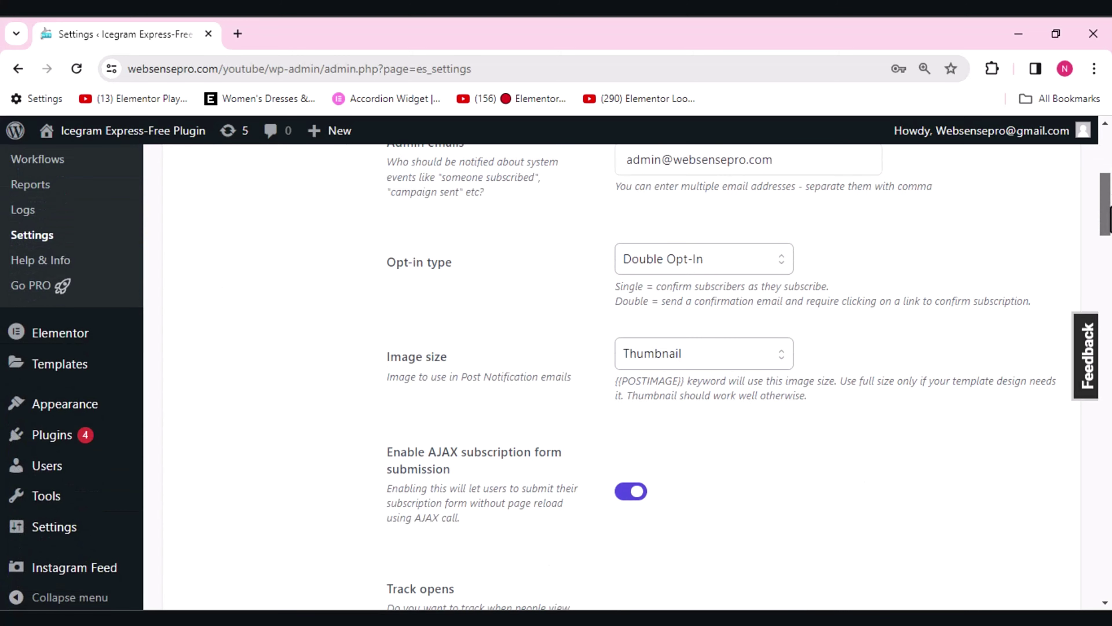
pyautogui.click(34, 287)
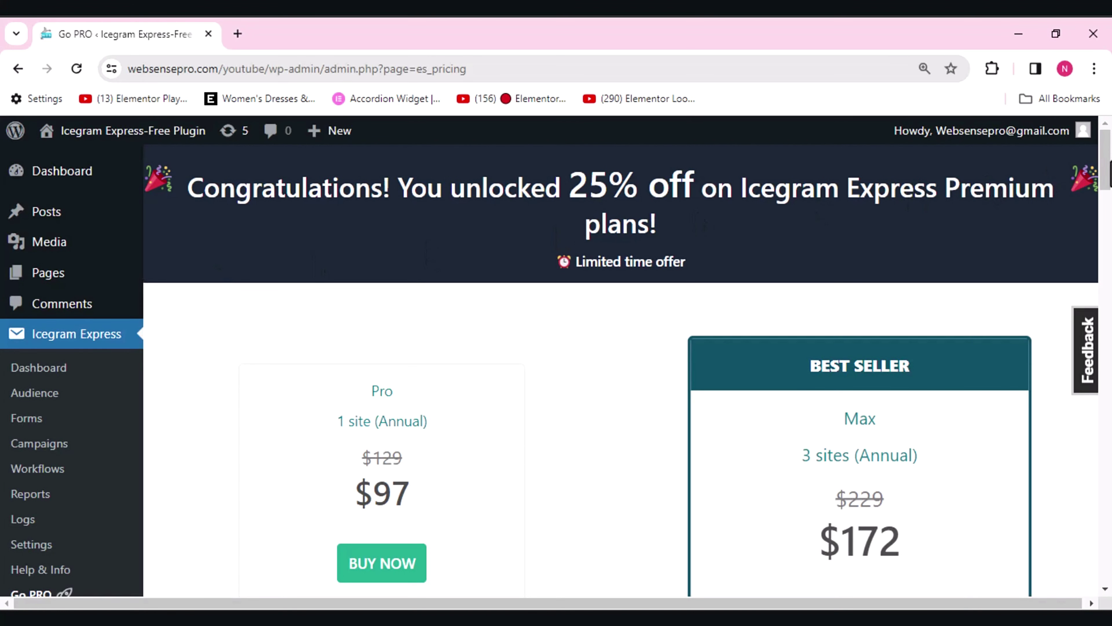
# Scroll up and down the pricing page reviewing the 25% discount and plan features.
pyautogui.scroll(-6, 622, 372)
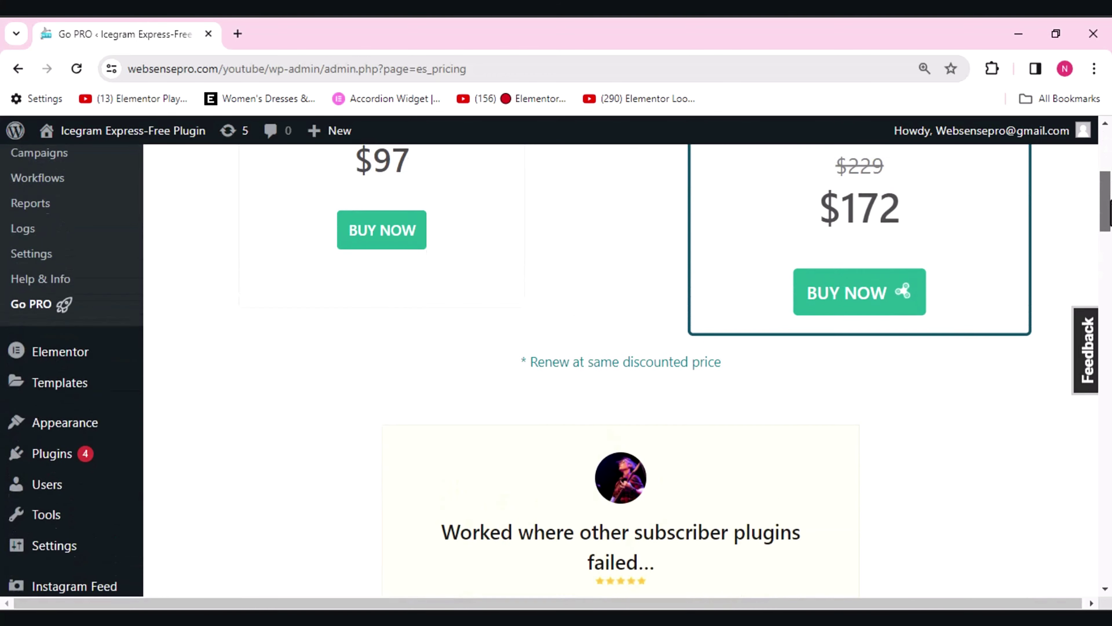
pyautogui.scroll(4, 621, 373)
pyautogui.scroll(1, 622, 372)
pyautogui.scroll(-1, 622, 373)
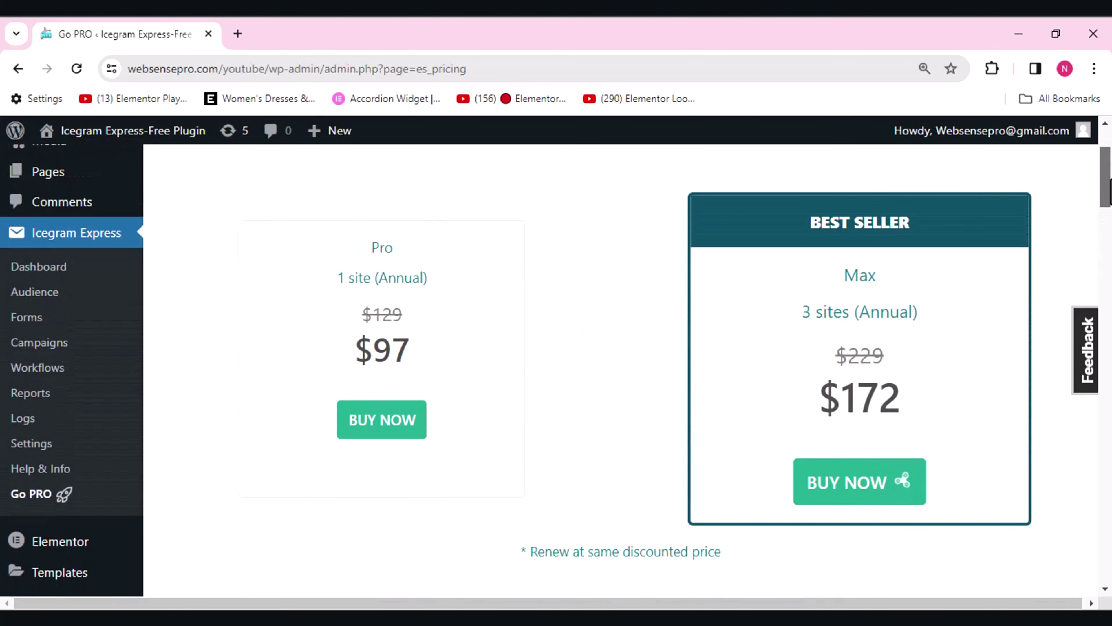
pyautogui.scroll(-1, 622, 373)
pyautogui.scroll(-2, 622, 372)
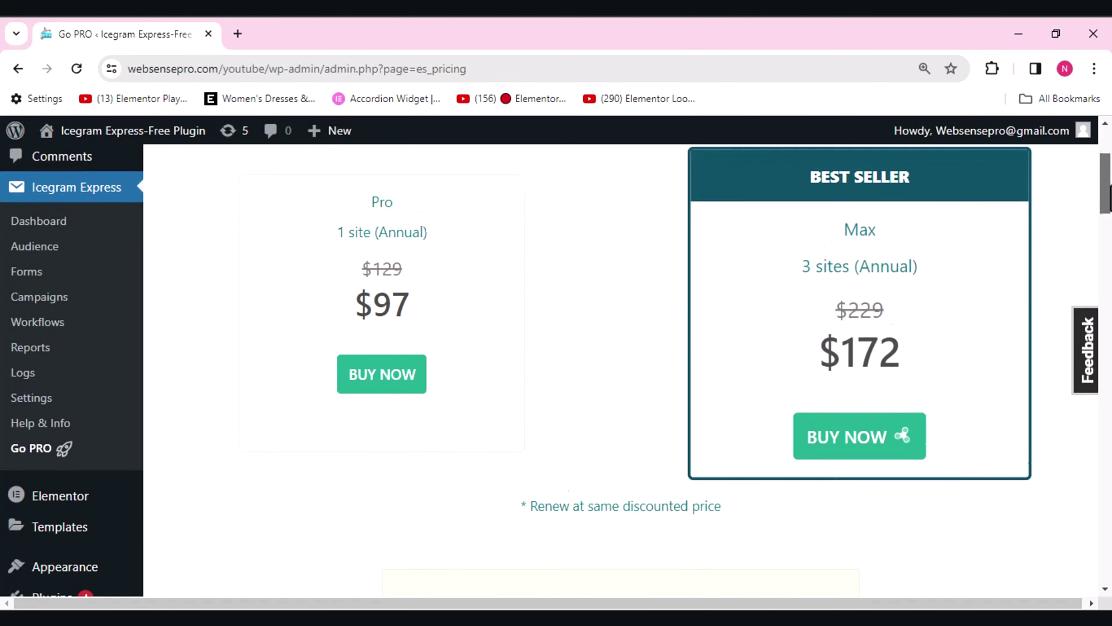
pyautogui.scroll(1, 622, 372)
pyautogui.scroll(-7, 622, 372)
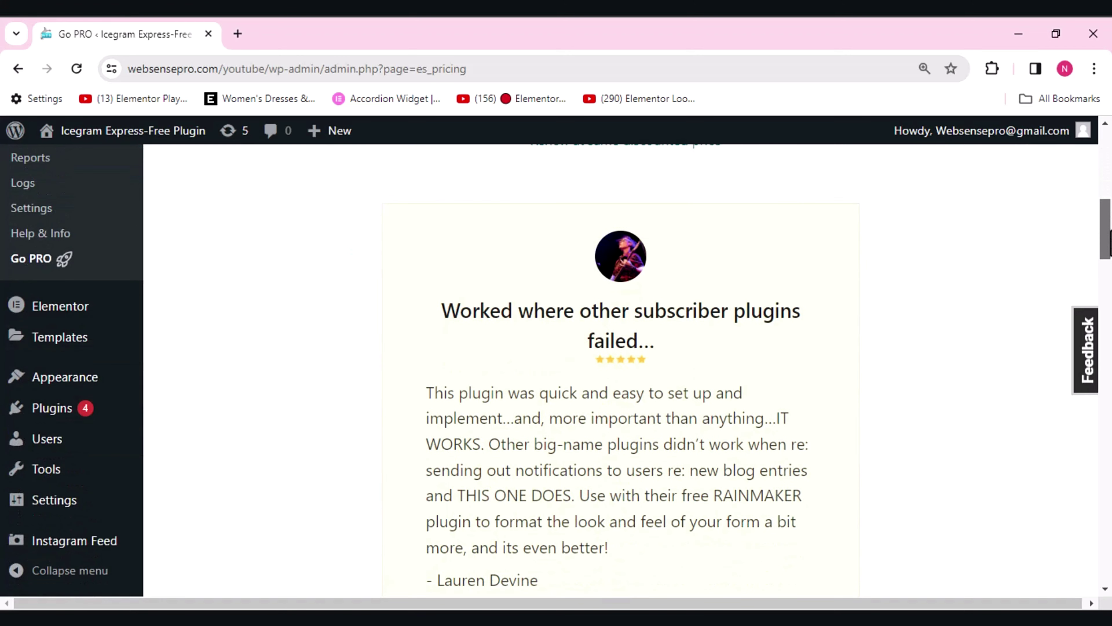
pyautogui.scroll(-8, 1110, 242)
pyautogui.scroll(12, 1111, 242)
pyautogui.scroll(6, 1110, 242)
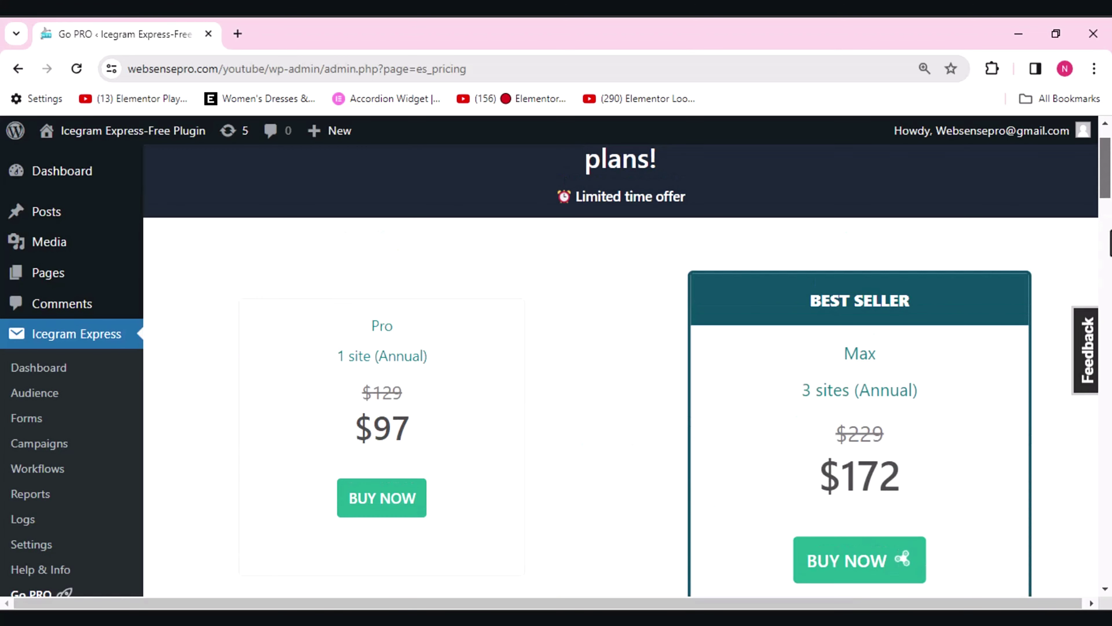